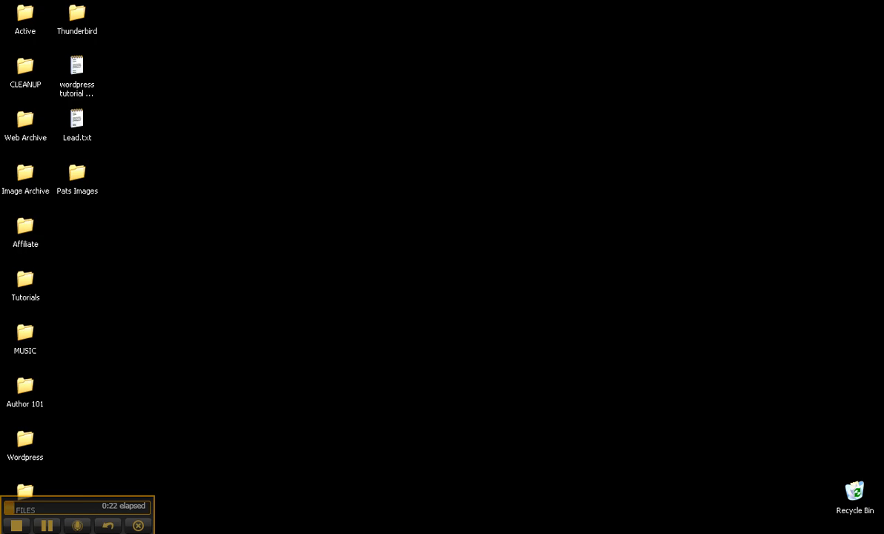
# Open the picture Threads of Life 000 352 .jpg from the 1 Black and White folder in Adobe Photoshop
pyautogui.hotkey('alt', 'Tab')
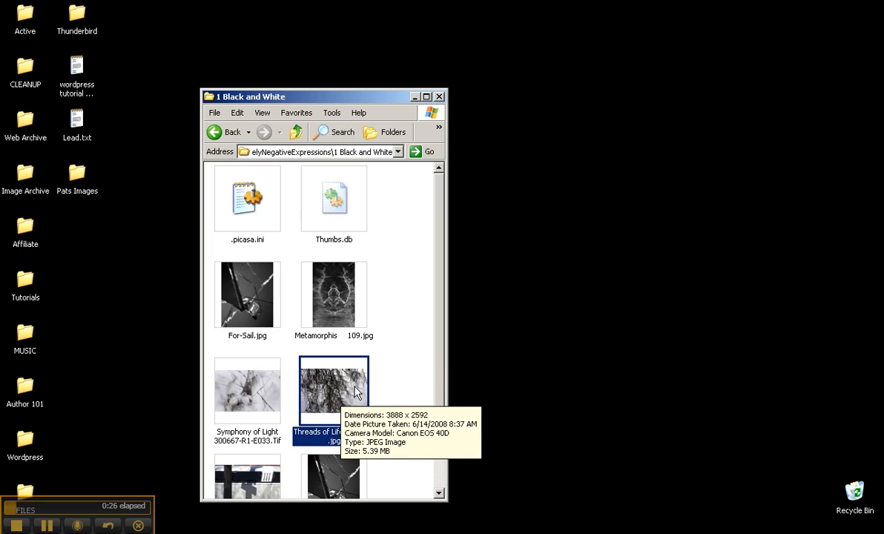
pyautogui.moveTo(325, 102); pyautogui.dragTo(325, 25)
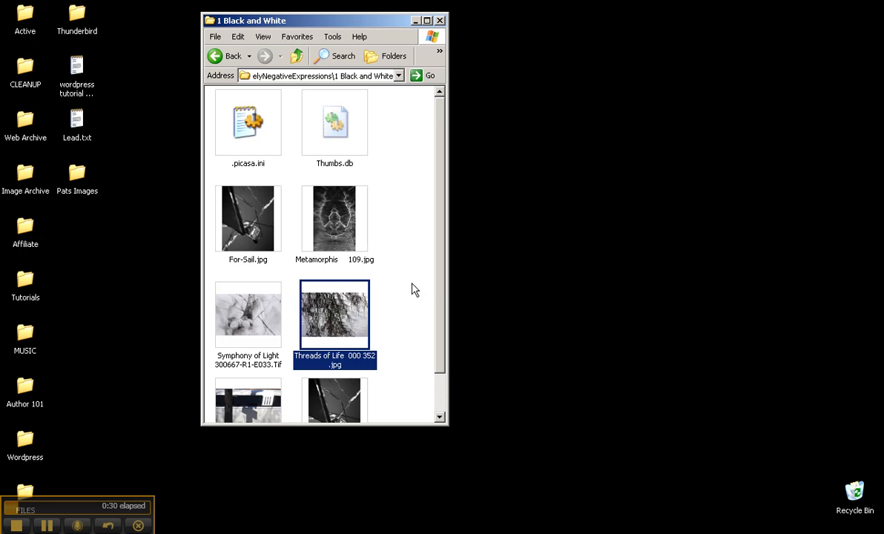
pyautogui.moveTo(441, 283); pyautogui.dragTo(438, 330)
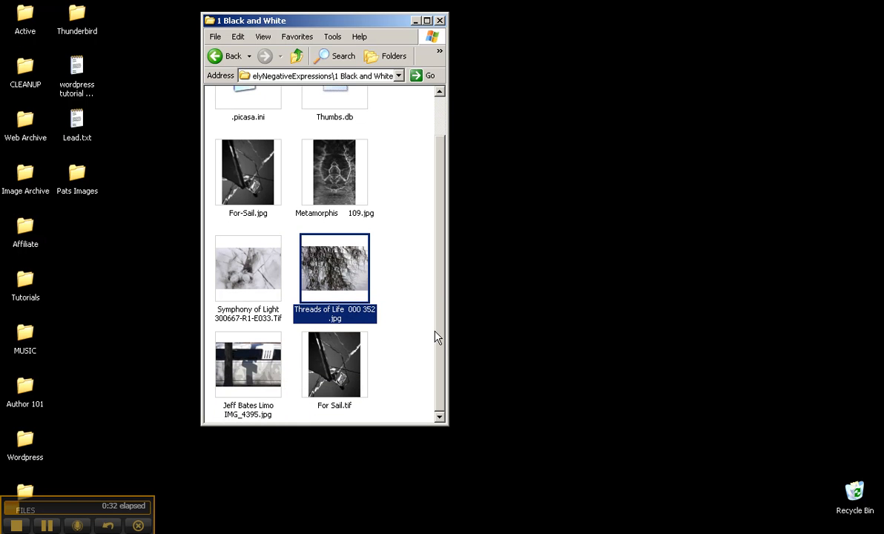
pyautogui.moveTo(344, 268)
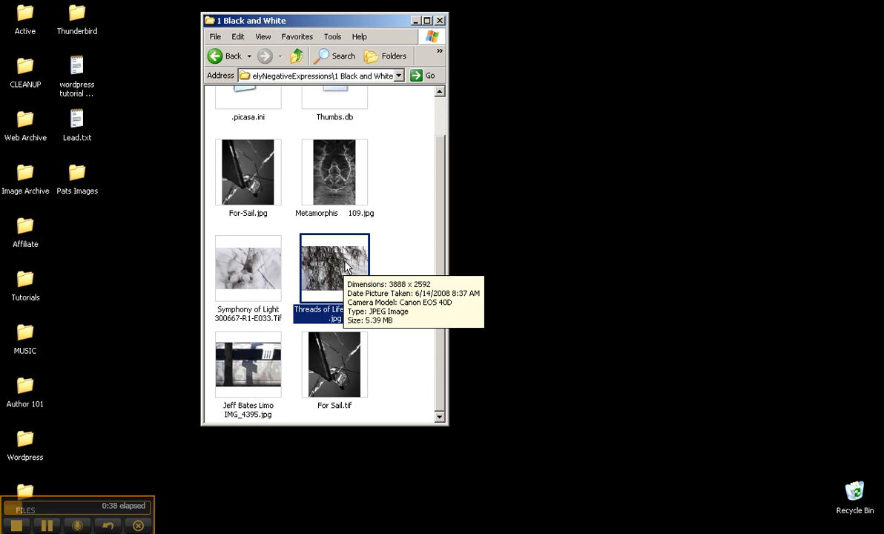
pyautogui.rightClick(346, 268)
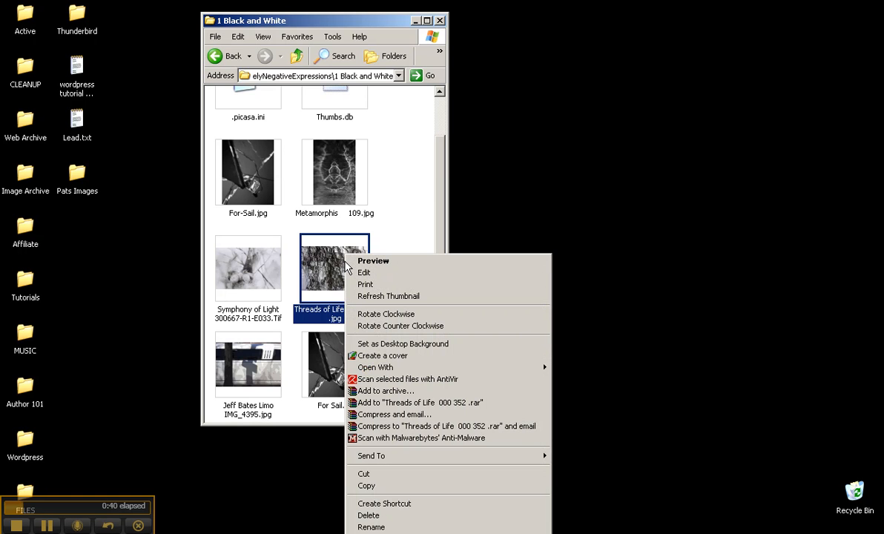
pyautogui.moveTo(432, 371)
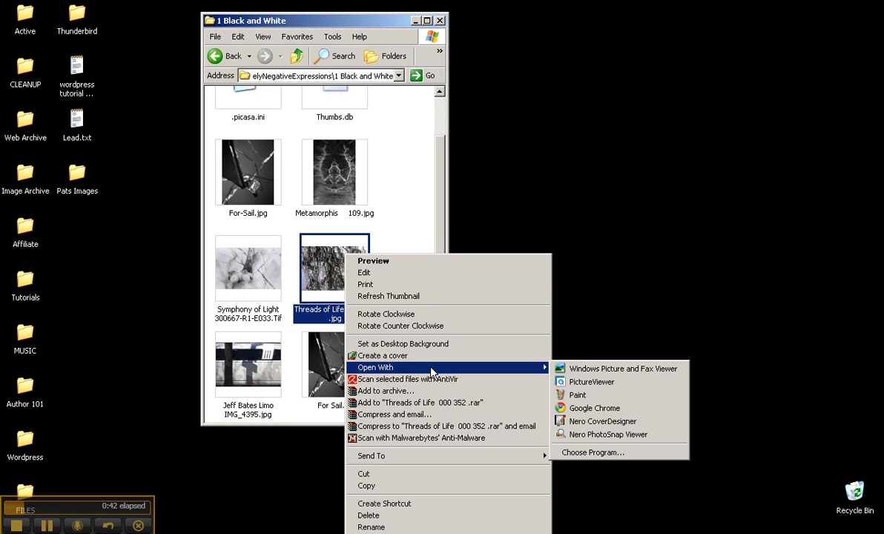
pyautogui.click(575, 453)
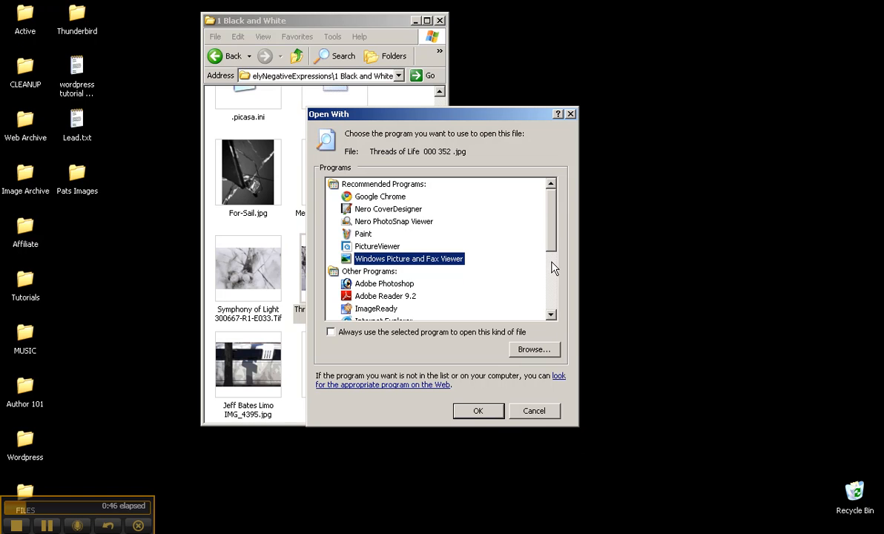
pyautogui.scroll(-1, 551, 227)
pyautogui.click(371, 258)
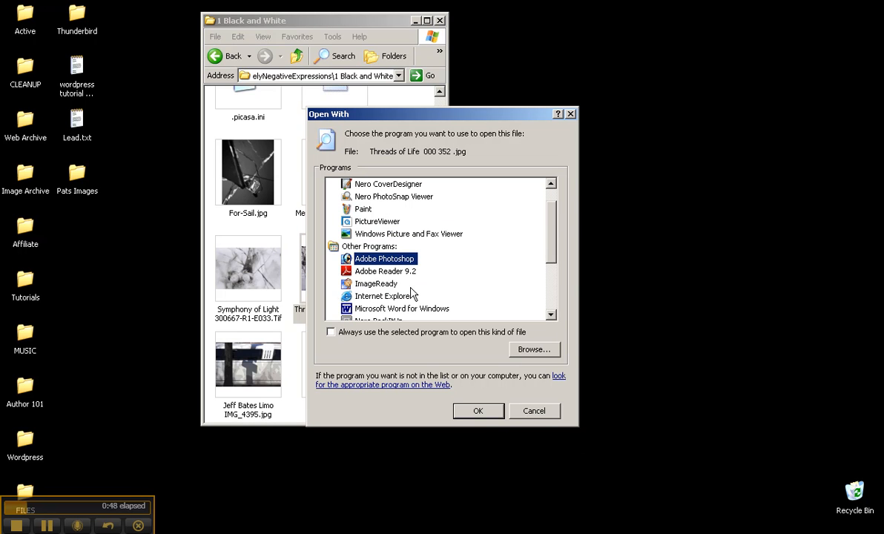
pyautogui.click(478, 412)
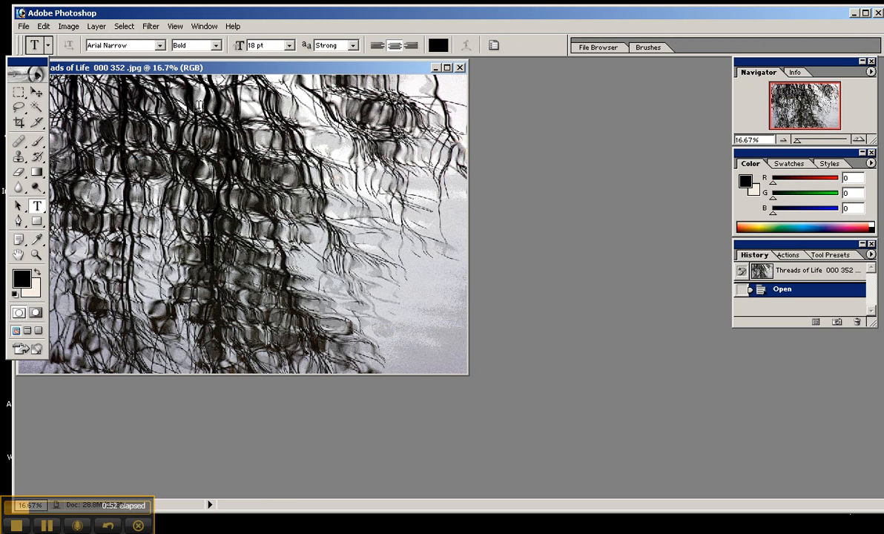
# Reposition the image window in the workspace, display its rulers and set the ruler units to pixels
pyautogui.moveTo(188, 68); pyautogui.dragTo(310, 83)
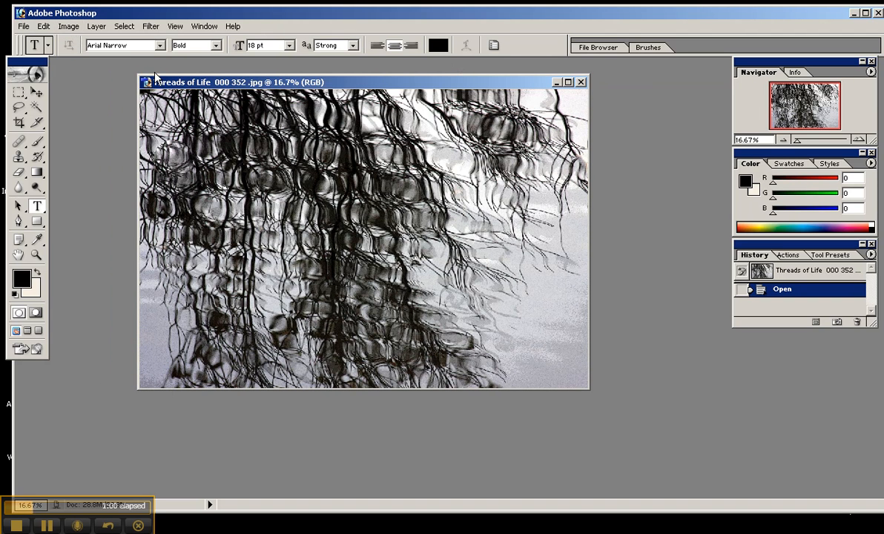
pyautogui.moveTo(152, 77); pyautogui.dragTo(167, 75)
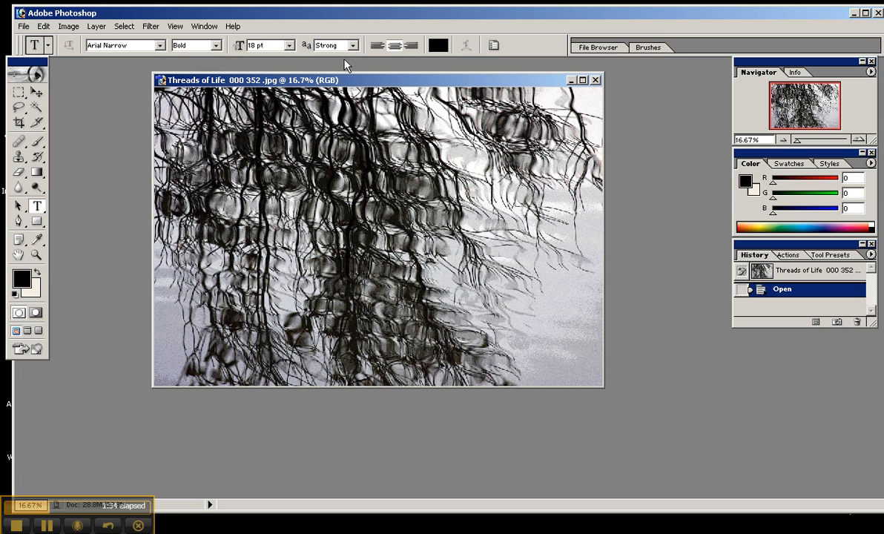
pyautogui.moveTo(279, 80); pyautogui.dragTo(289, 110)
pyautogui.click(176, 27)
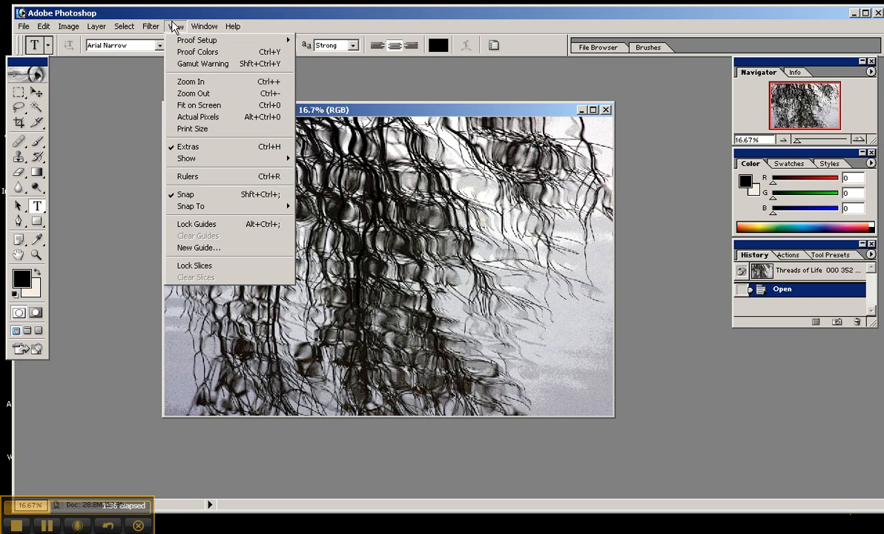
pyautogui.click(211, 178)
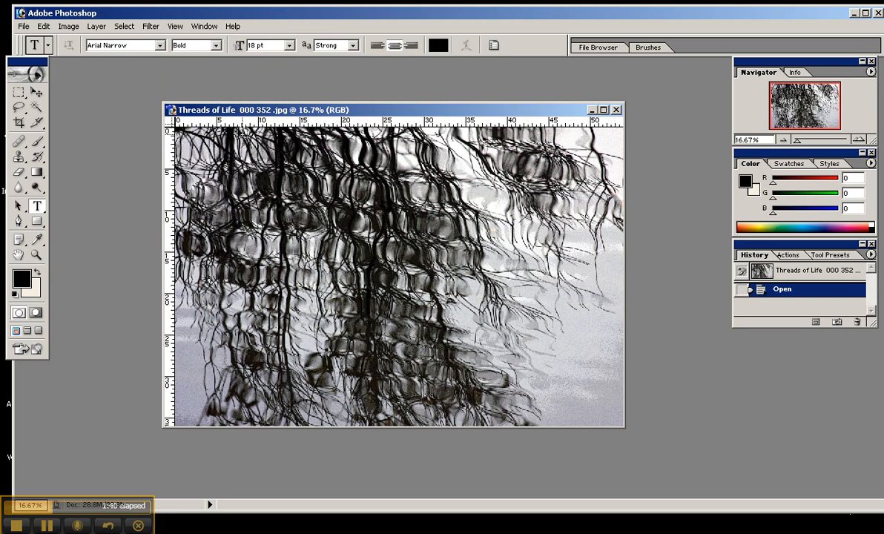
pyautogui.rightClick(269, 125)
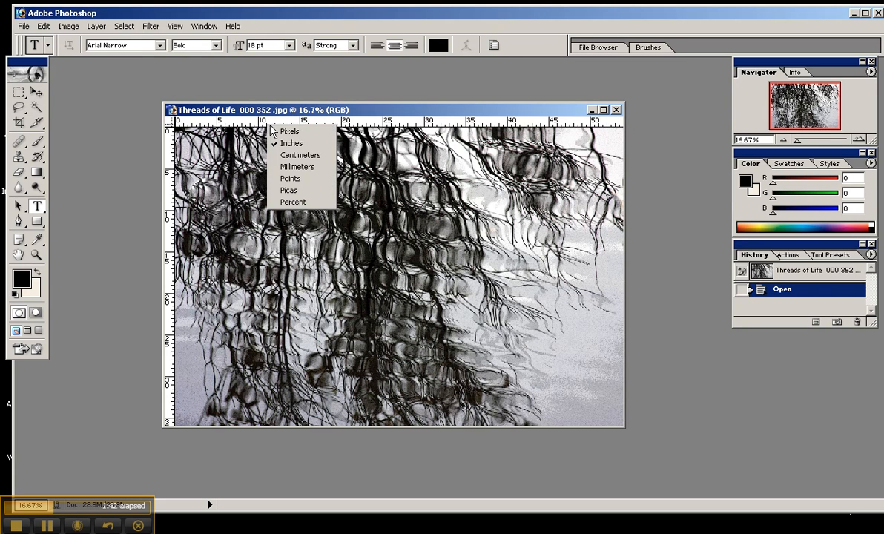
pyautogui.click(275, 132)
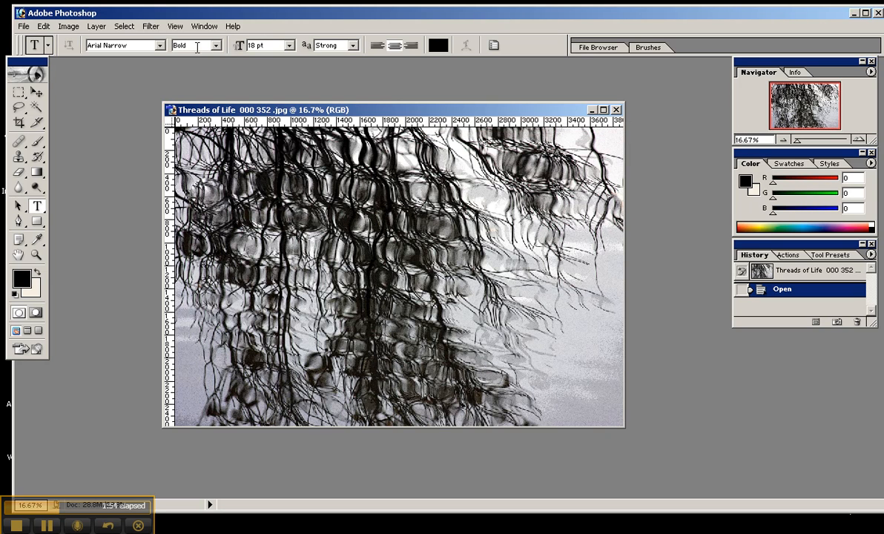
# Resize the image to 600 pixels wide by 400 pixels high with its proportions constrained
pyautogui.moveTo(181, 107); pyautogui.dragTo(195, 85)
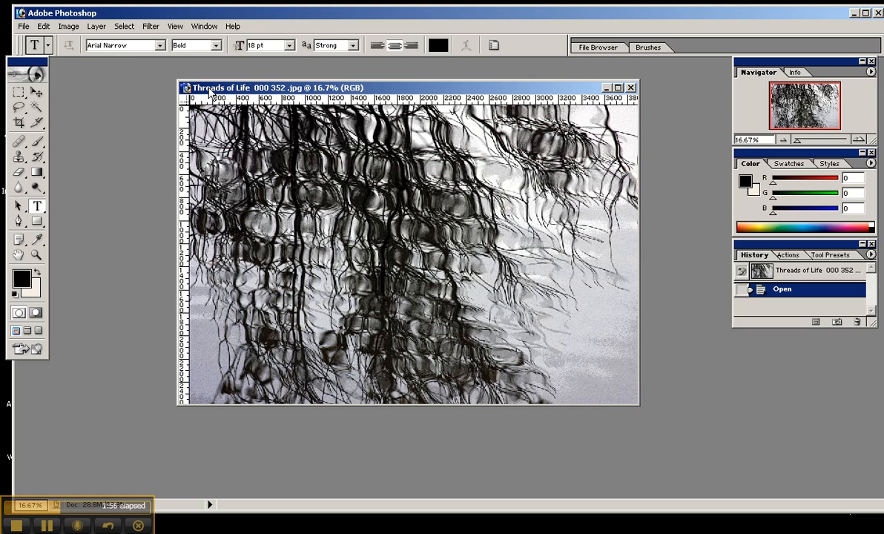
pyautogui.click(69, 27)
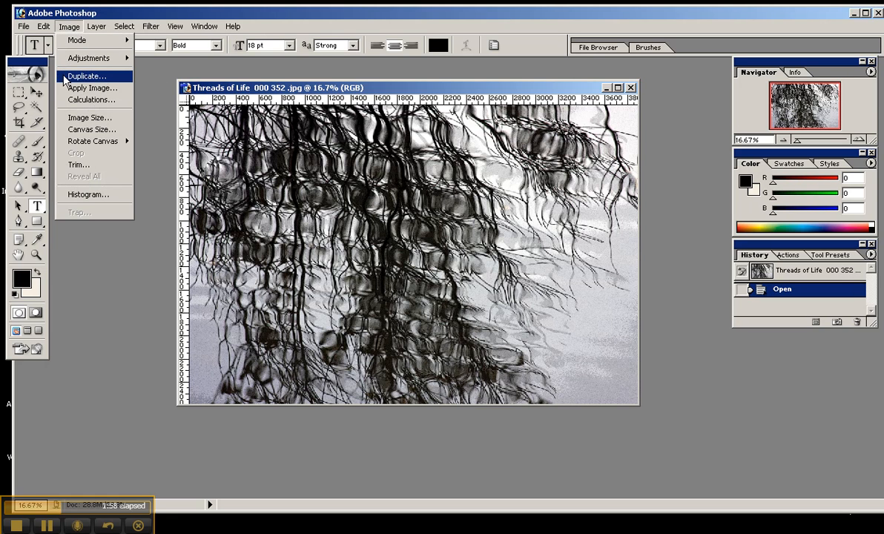
pyautogui.click(81, 118)
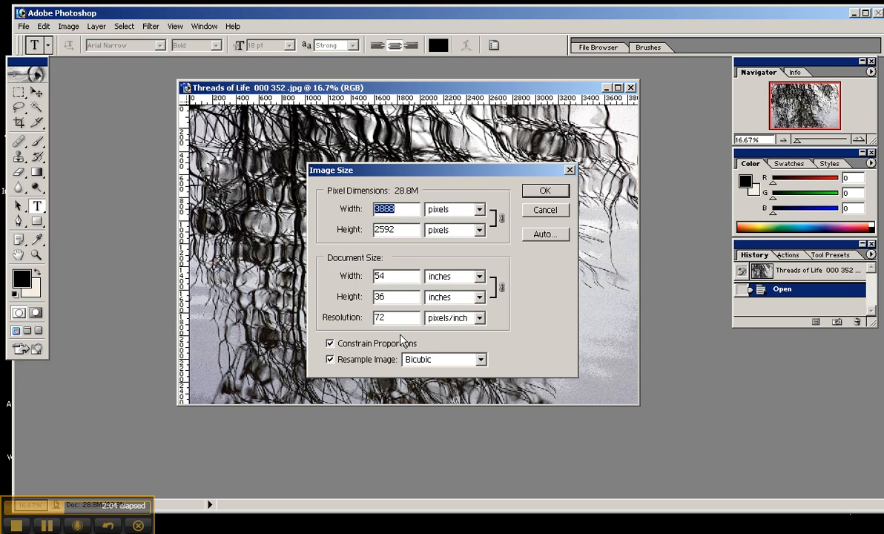
pyautogui.doubleClick(376, 317)
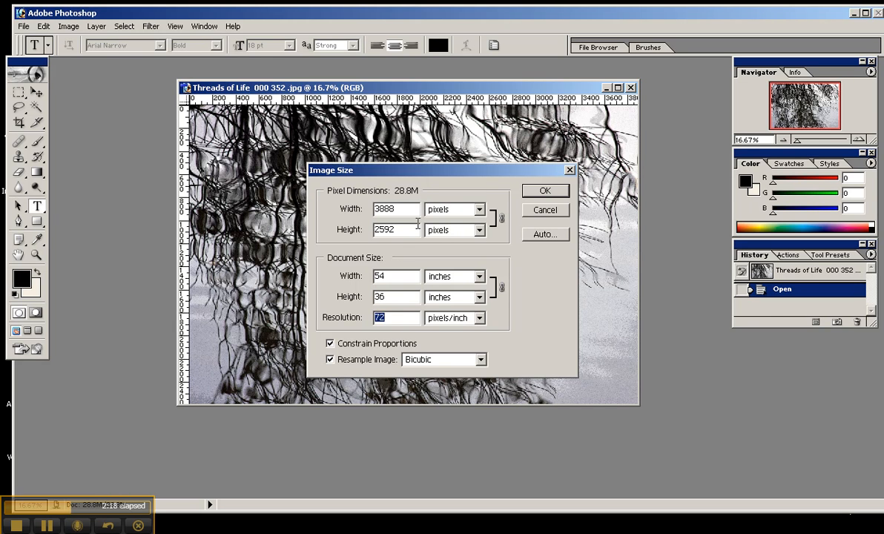
pyautogui.doubleClick(382, 209)
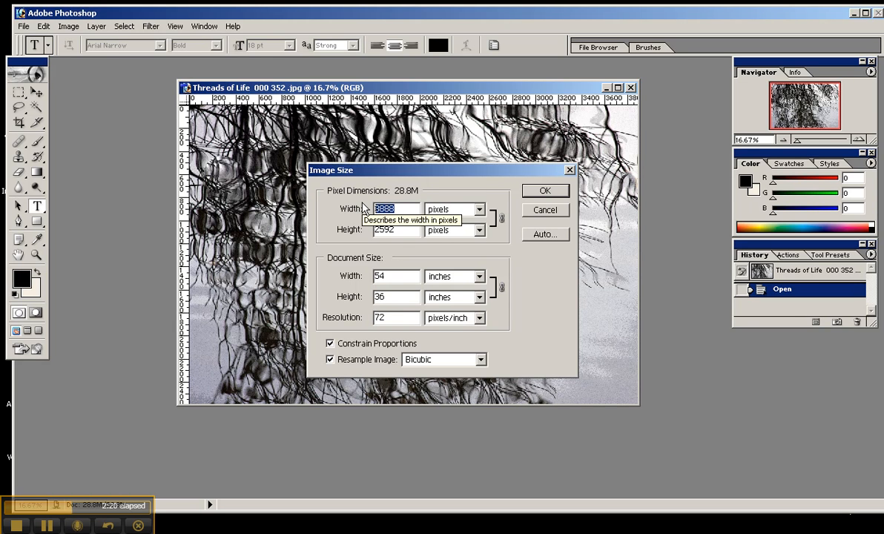
pyautogui.write('600')
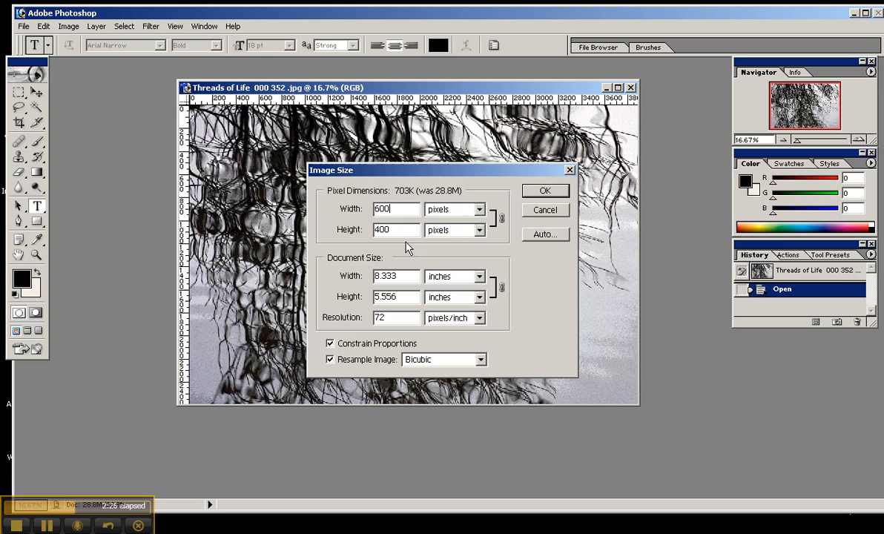
pyautogui.doubleClick(399, 231)
pyautogui.click(404, 233)
pyautogui.click(545, 191)
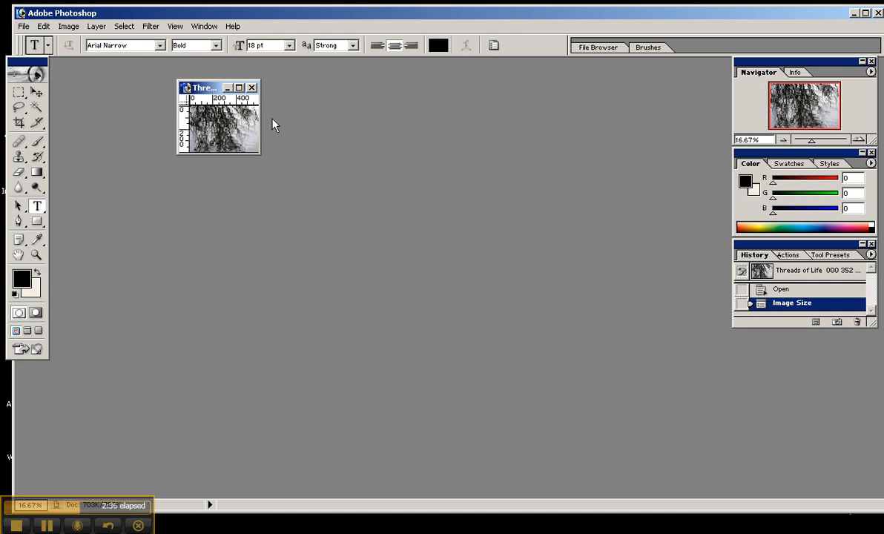
# Maximize the image window and display the resized image at its actual pixel size
pyautogui.click(175, 26)
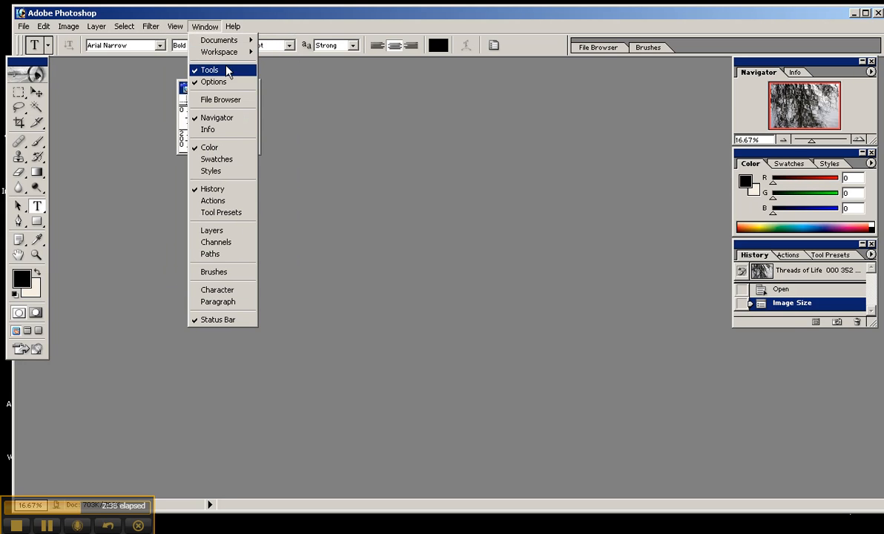
pyautogui.click(200, 26)
pyautogui.doubleClick(224, 85)
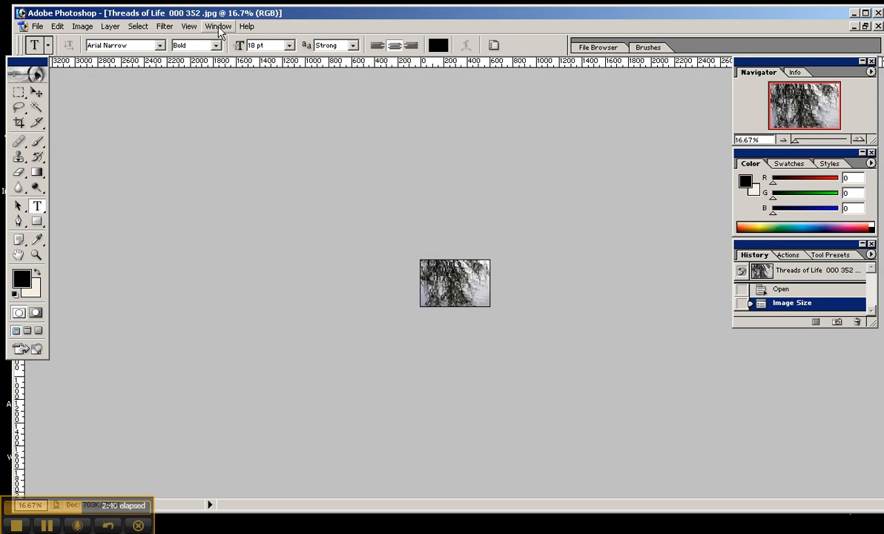
pyautogui.click(189, 26)
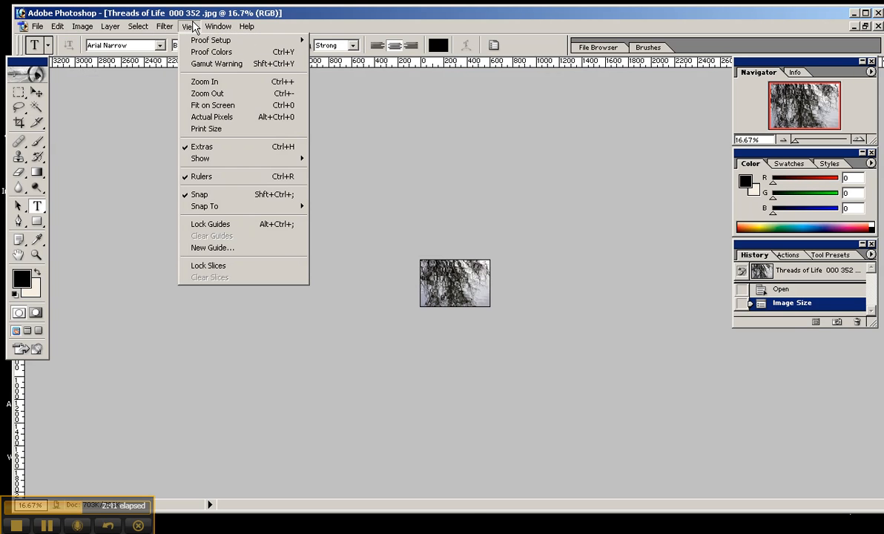
pyautogui.click(213, 118)
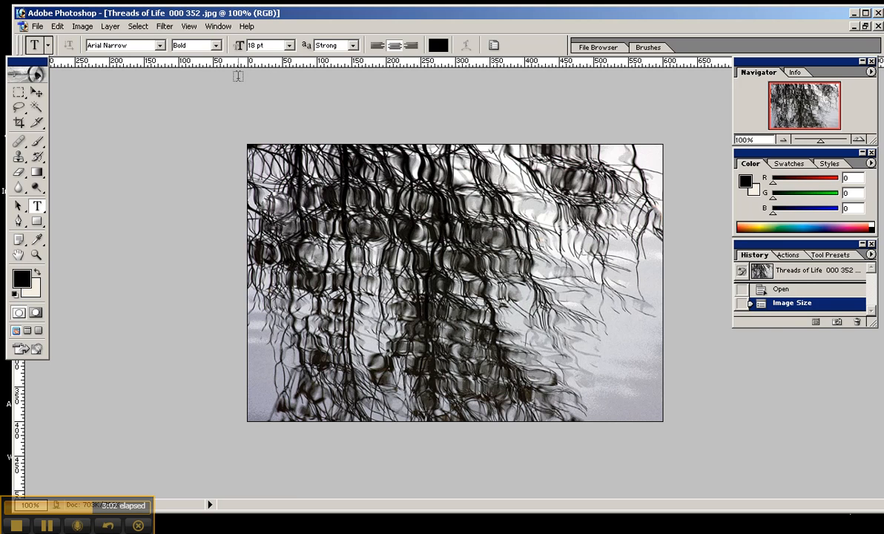
pyautogui.click(83, 28)
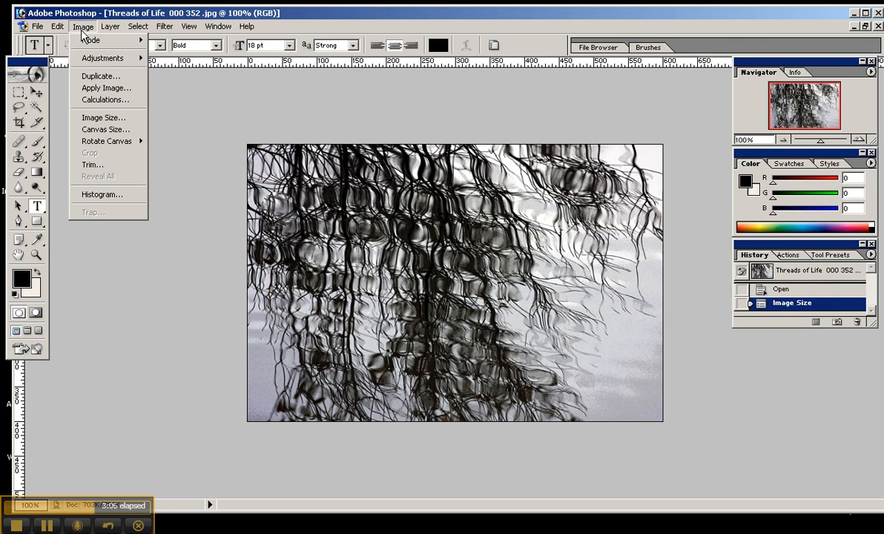
pyautogui.moveTo(87, 60)
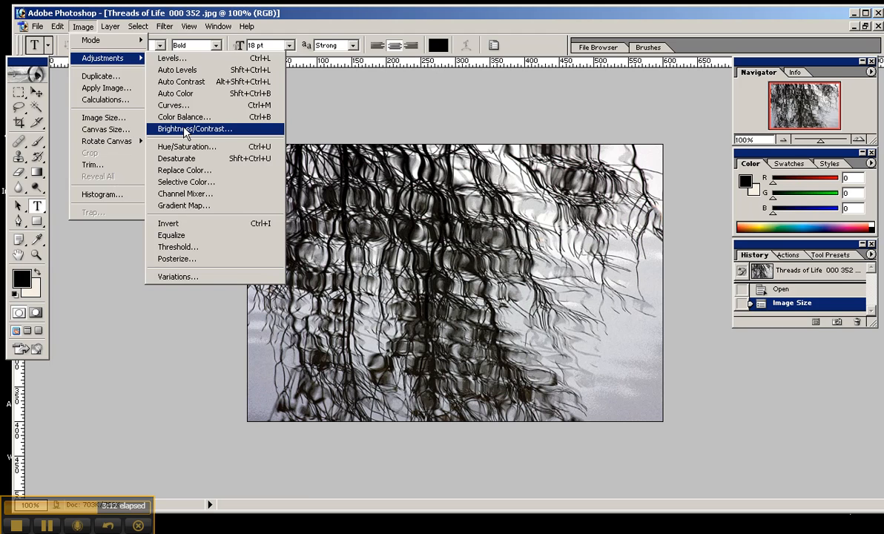
pyautogui.click(292, 89)
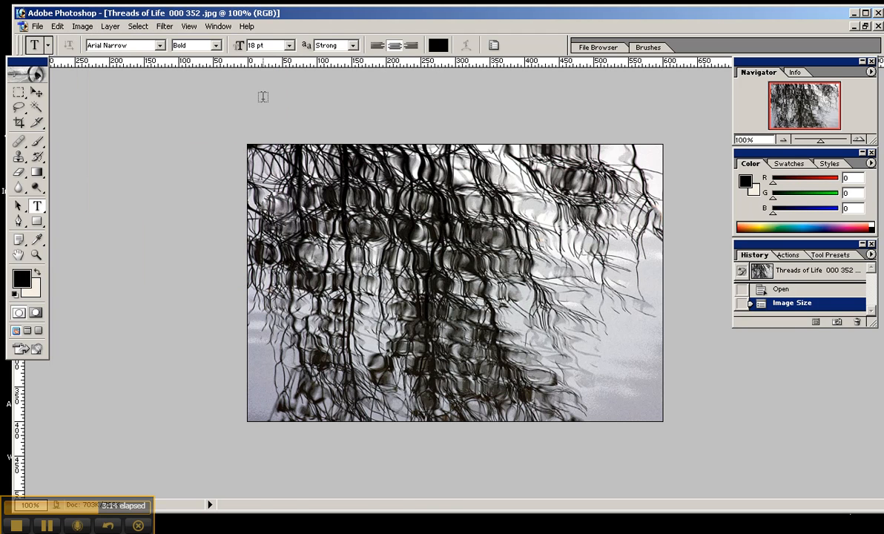
# Activate the Move tool, start Save for Web for the resized image and choose JPEG as the output format
pyautogui.click(37, 92)
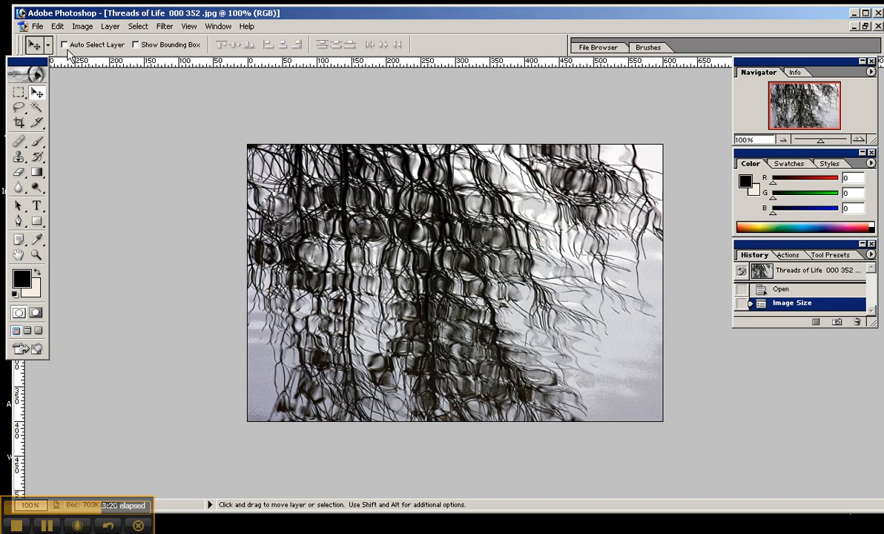
pyautogui.click(38, 27)
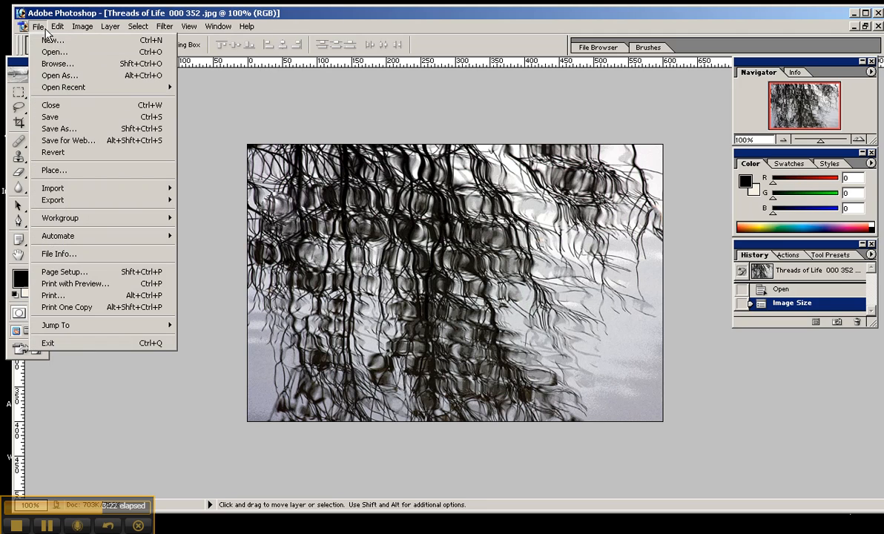
pyautogui.click(46, 142)
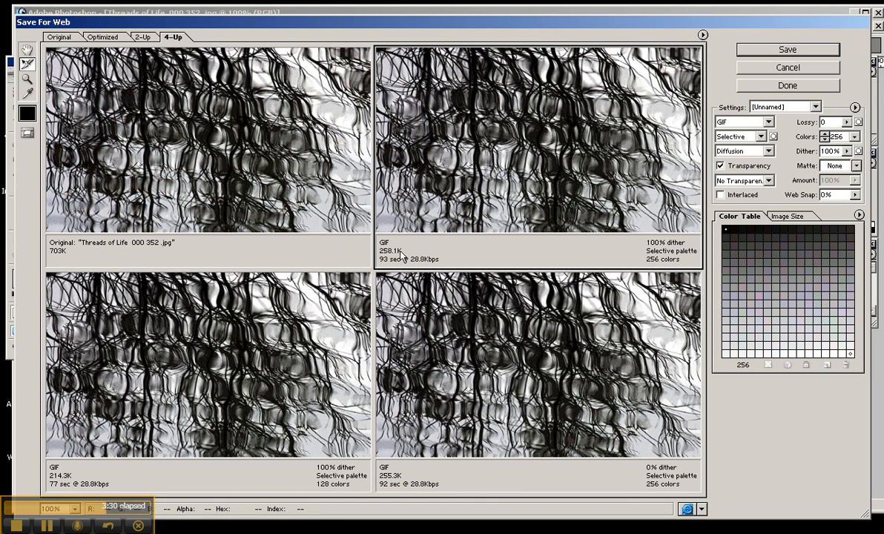
pyautogui.click(770, 123)
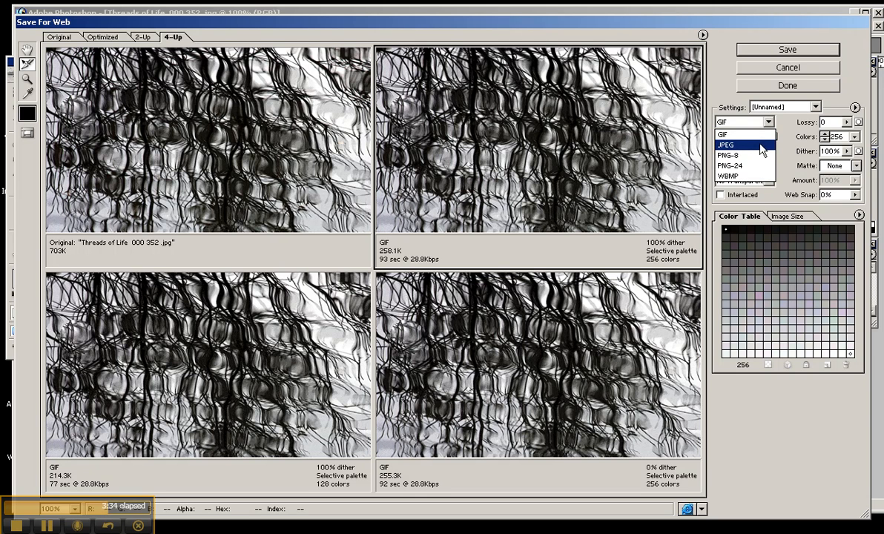
pyautogui.click(756, 145)
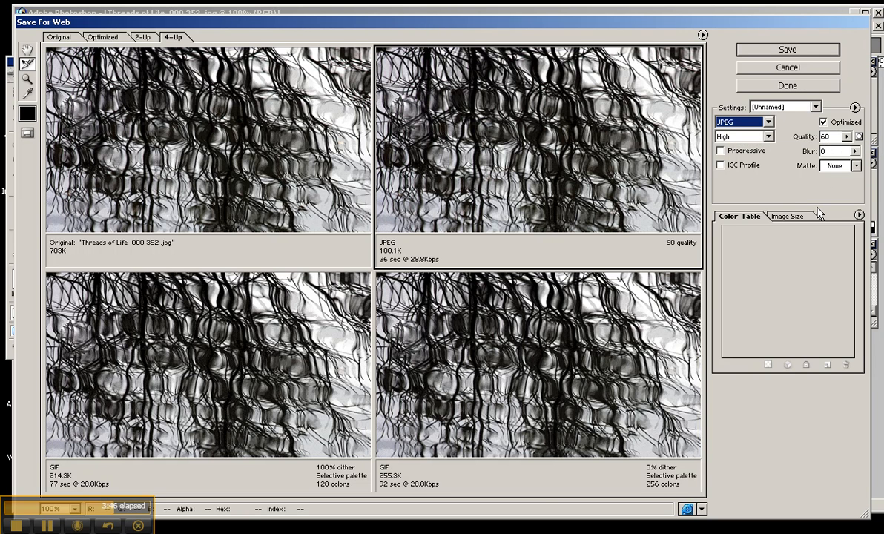
# Try a JPEG quality of 30 and compare the optimized preview with the original
pyautogui.click(825, 137)
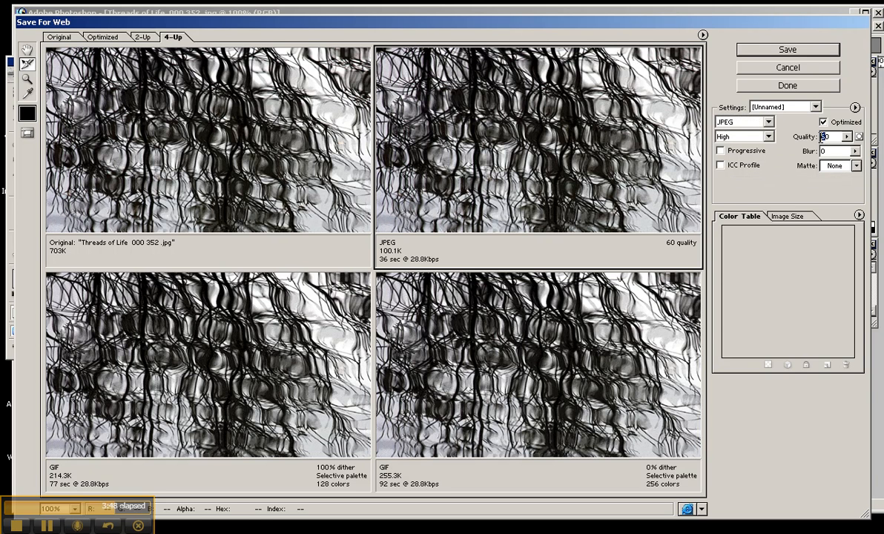
pyautogui.write('3')
pyautogui.click(700, 165)
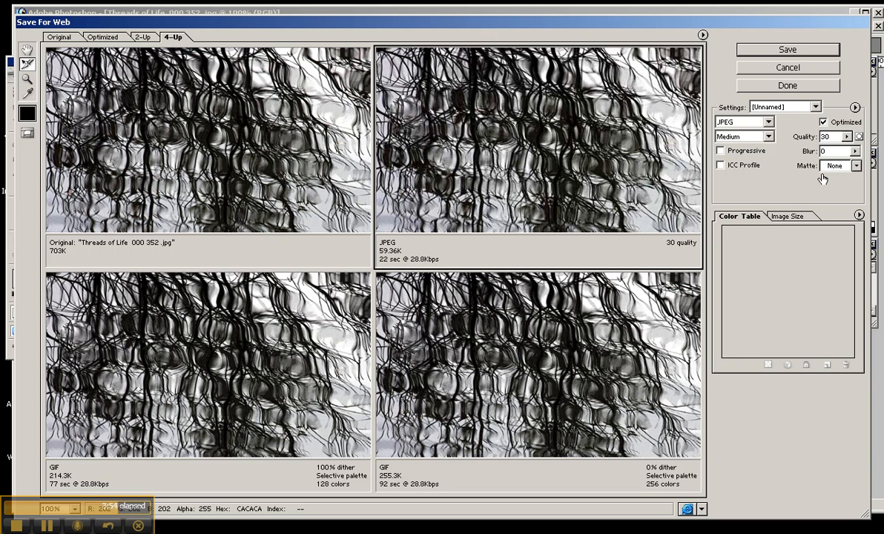
# Set the JPEG quality to 50 and proceed to saving the optimized image
pyautogui.doubleClick(832, 138)
pyautogui.write('50')
pyautogui.click(771, 51)
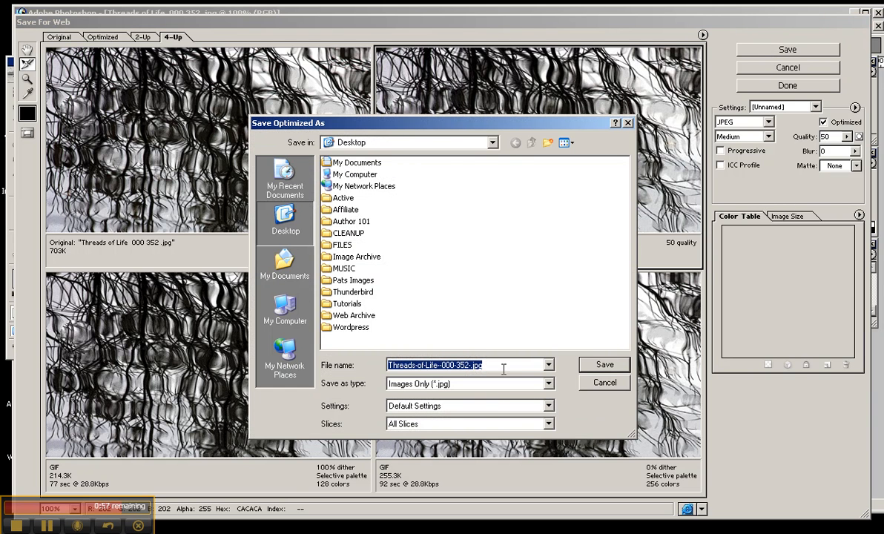
# Save the optimized image as img_threadsoflife.jpg in the Done folder inside Pats Images on the Desktop
pyautogui.write('img_')
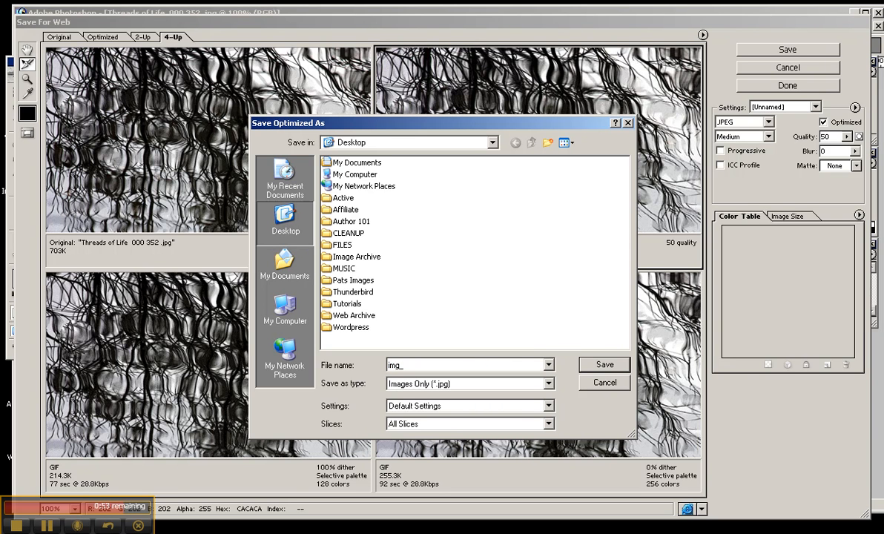
pyautogui.doubleClick(344, 282)
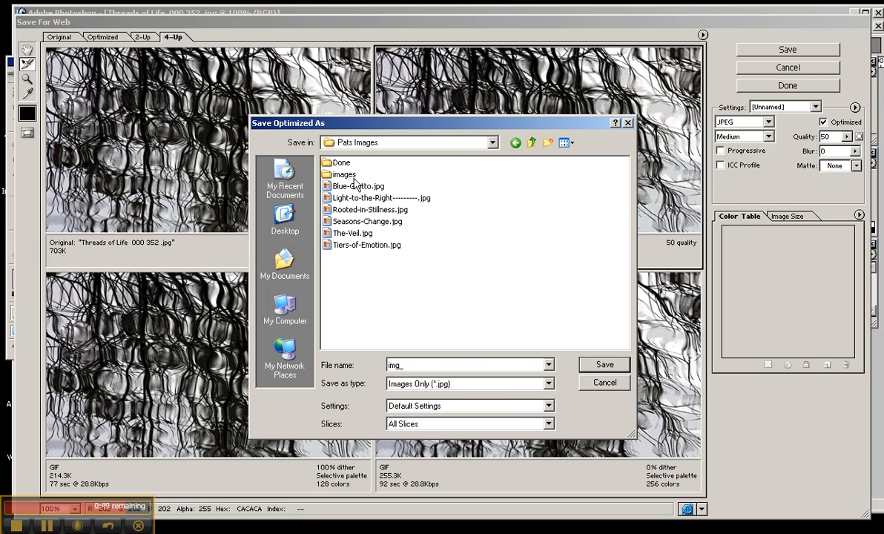
pyautogui.doubleClick(341, 164)
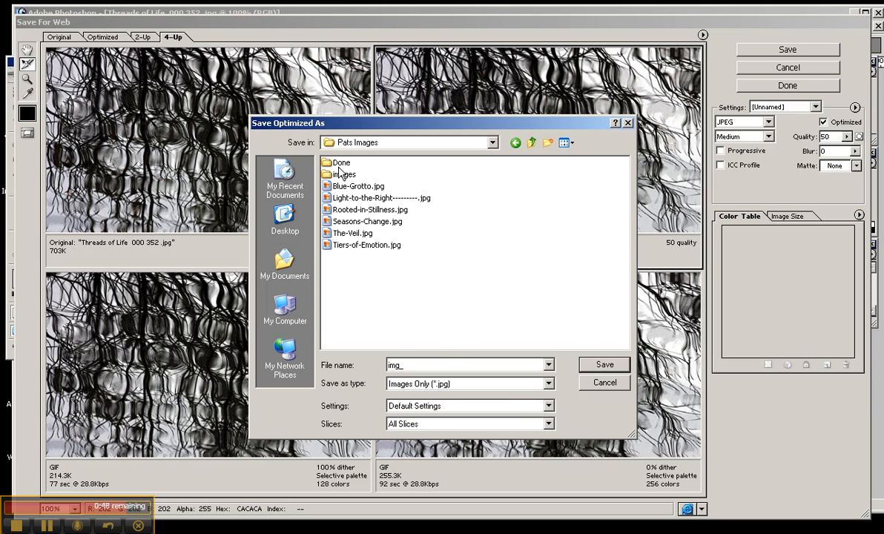
pyautogui.click(454, 368)
pyautogui.click(457, 366)
pyautogui.write('threadsof')
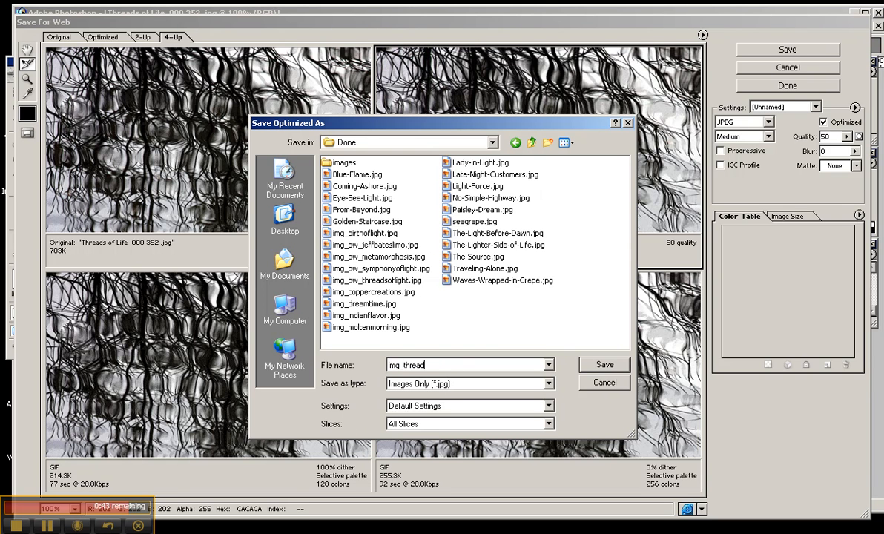
pyautogui.write('life.jpg')
pyautogui.press('Return')
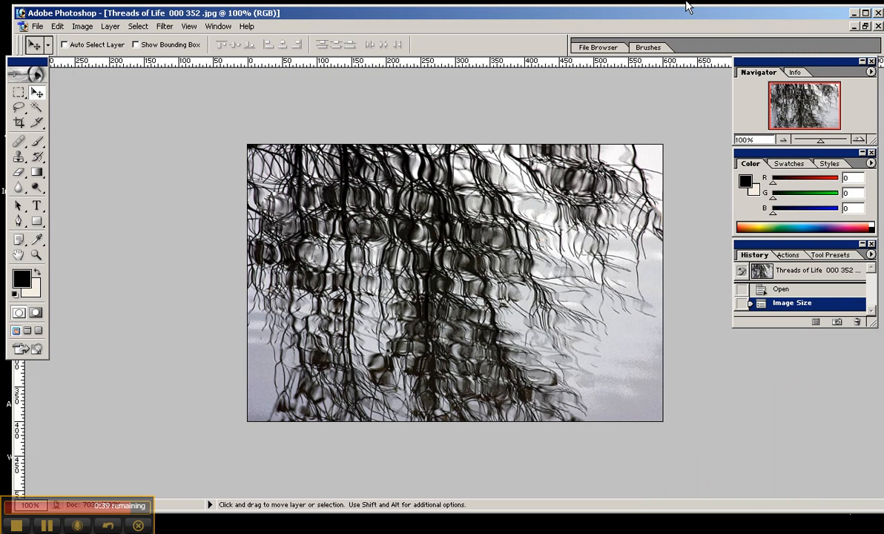
# Switch to the desktop, check the dimensions and file size of img_threadsoflife.jpg in Pats Images\Done, and minimize the folder window
pyautogui.click(855, 14)
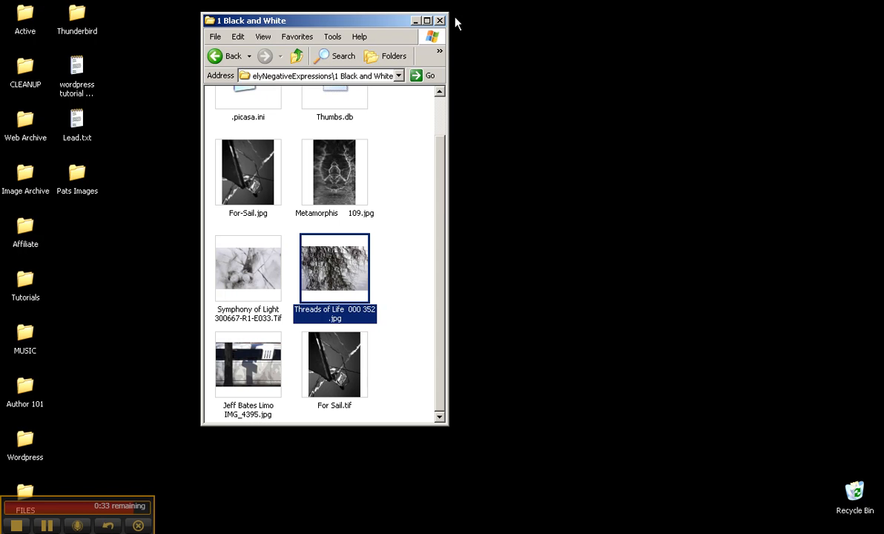
pyautogui.click(416, 21)
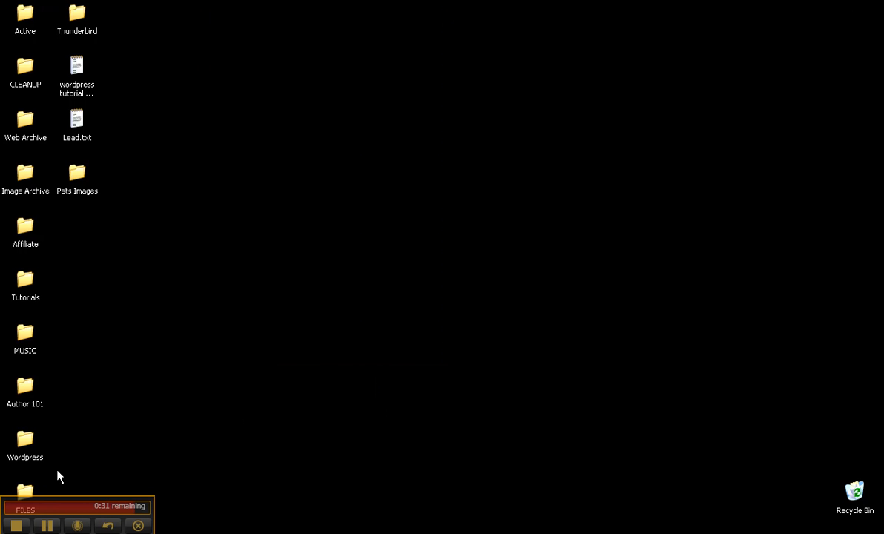
pyautogui.doubleClick(82, 178)
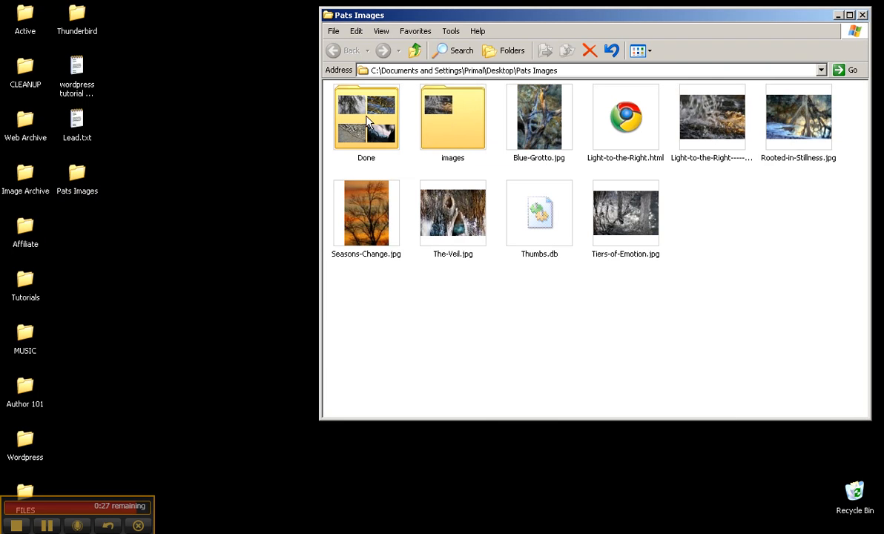
pyautogui.doubleClick(383, 123)
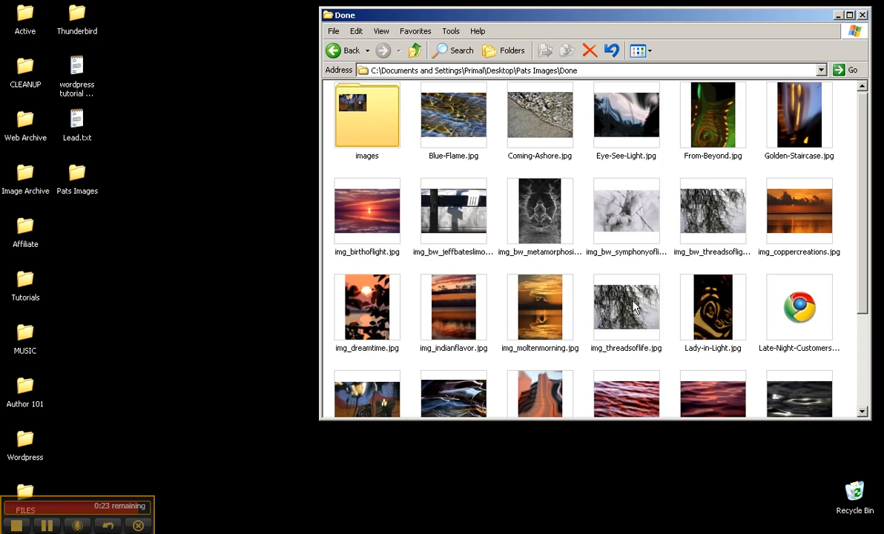
pyautogui.click(592, 283)
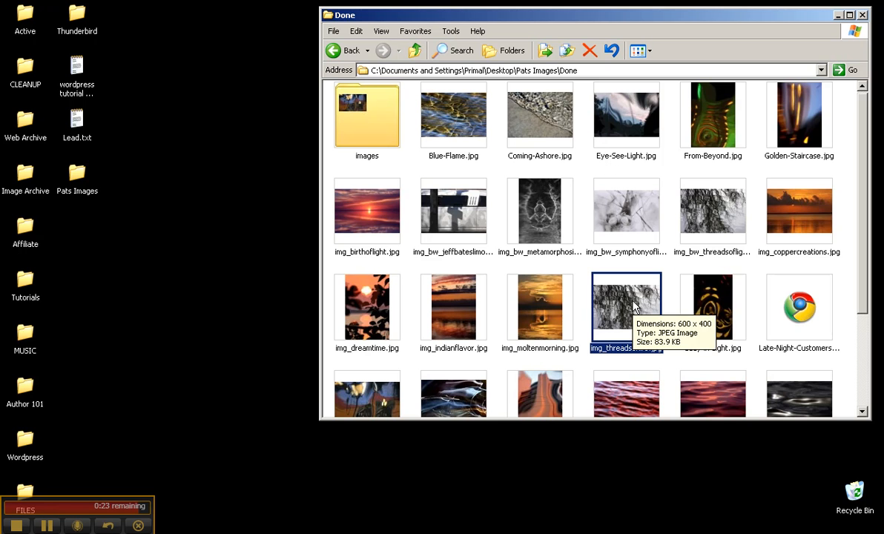
pyautogui.click(837, 16)
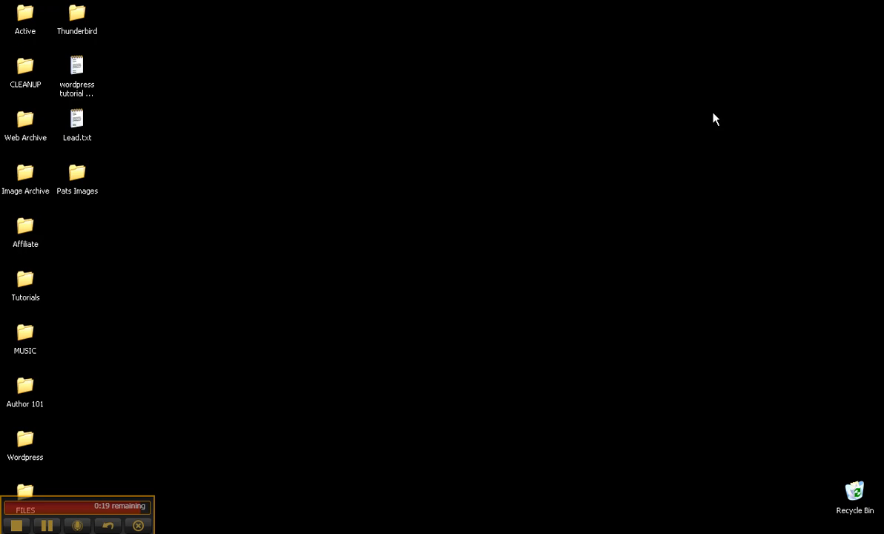